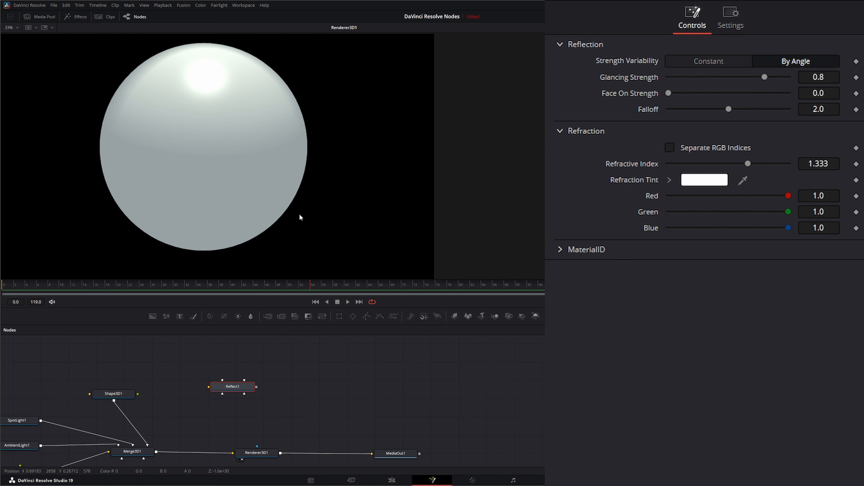
# Delete the Reflect1 node and add a Cook Torrance material node beside Shape3D1.
pyautogui.moveTo(187, 359); pyautogui.dragTo(334, 423)
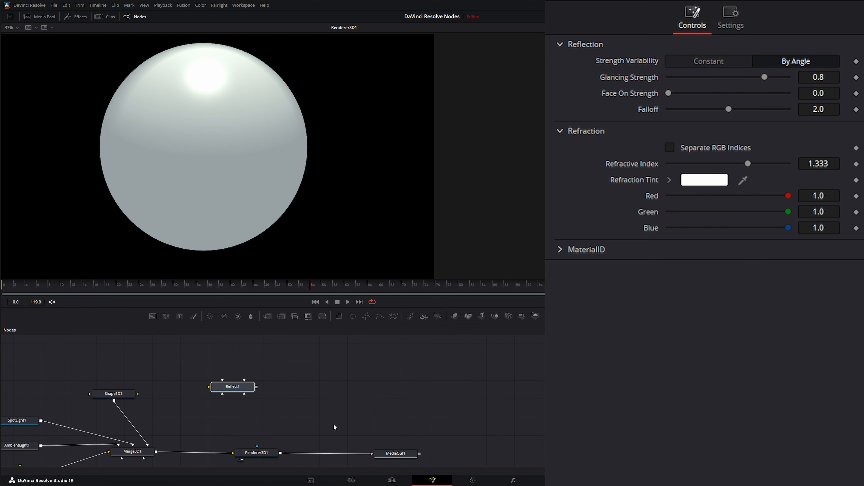
pyautogui.press('Delete')
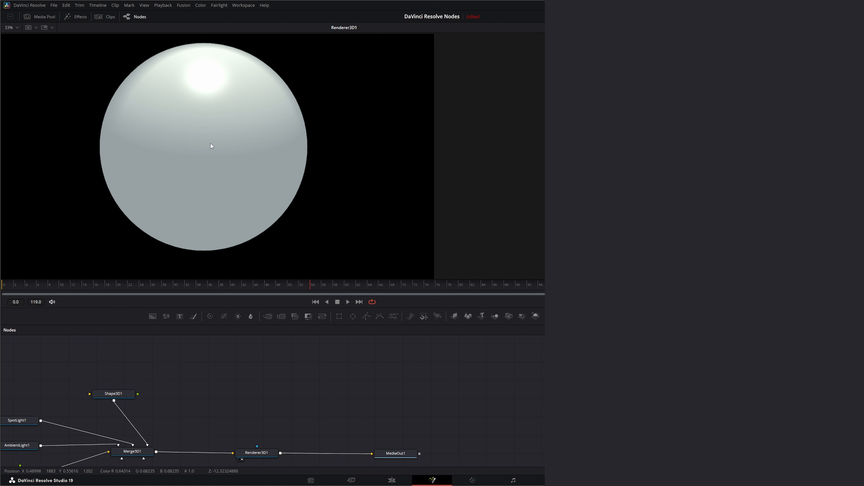
pyautogui.hotkey('shift', 'space')
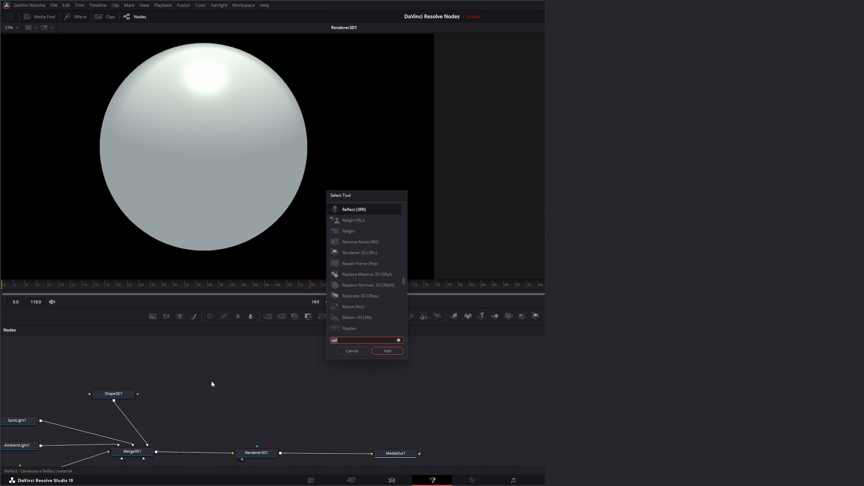
pyautogui.write('cook')
pyautogui.press('Return')
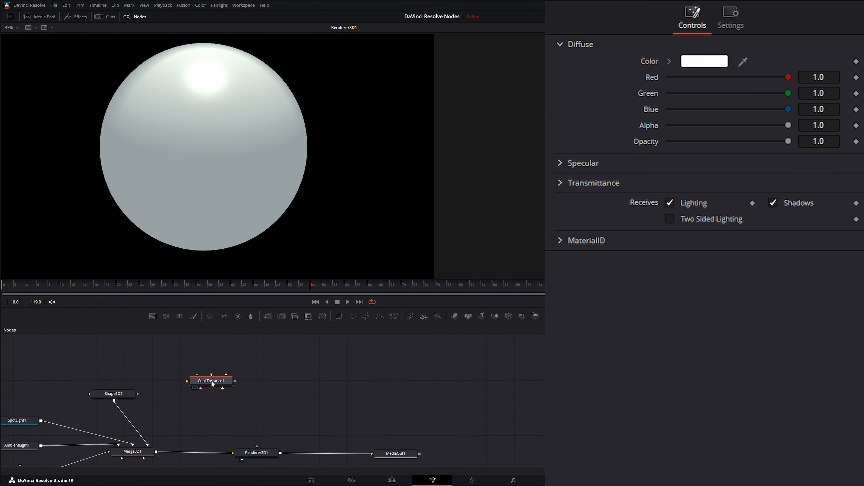
pyautogui.moveTo(210, 392); pyautogui.dragTo(203, 395)
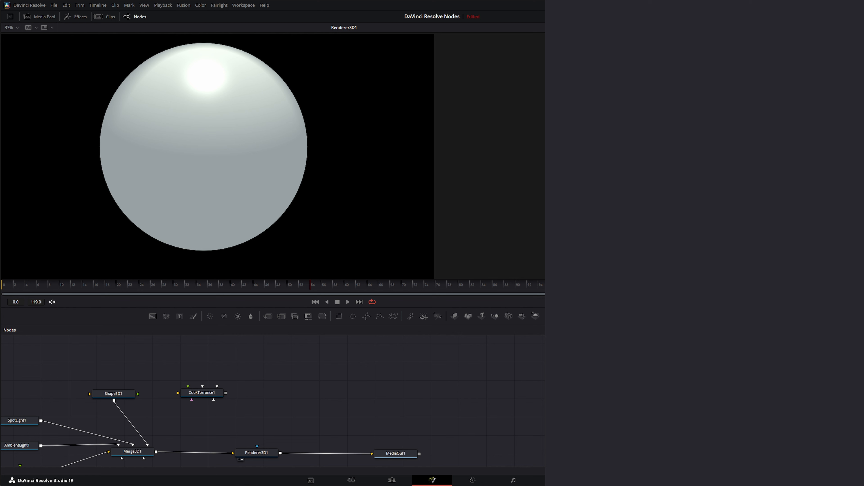
# Bring in the pastel color background clip as the Cook Torrance diffuse color material, and connect CookTorrance1 to Shape3D1's material input.
pyautogui.moveTo(545, 407); pyautogui.dragTo(207, 393)
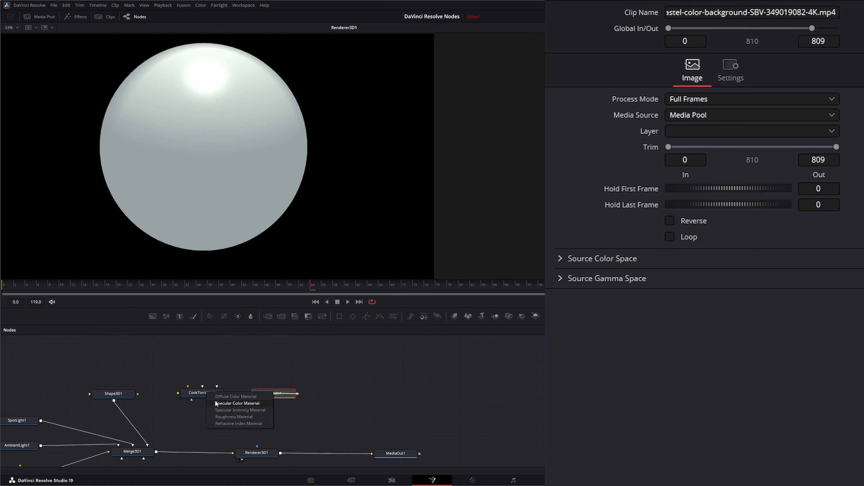
pyautogui.click(241, 399)
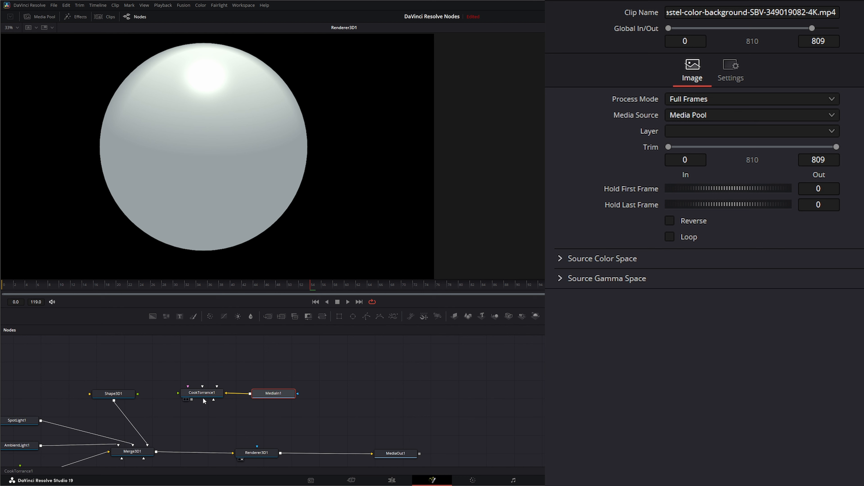
pyautogui.moveTo(192, 401); pyautogui.dragTo(103, 395)
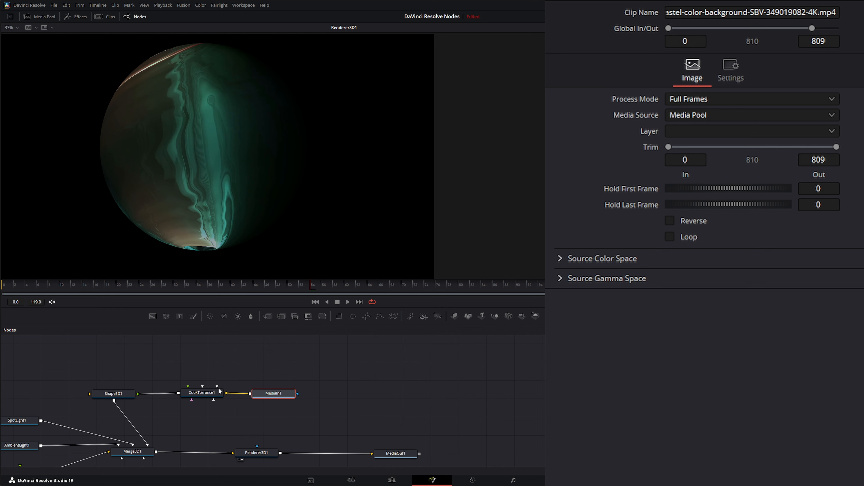
# Trim the MediaIn1 clip's in point to frame 489 and scrub through the timeline to preview the moving texture.
pyautogui.click(361, 303)
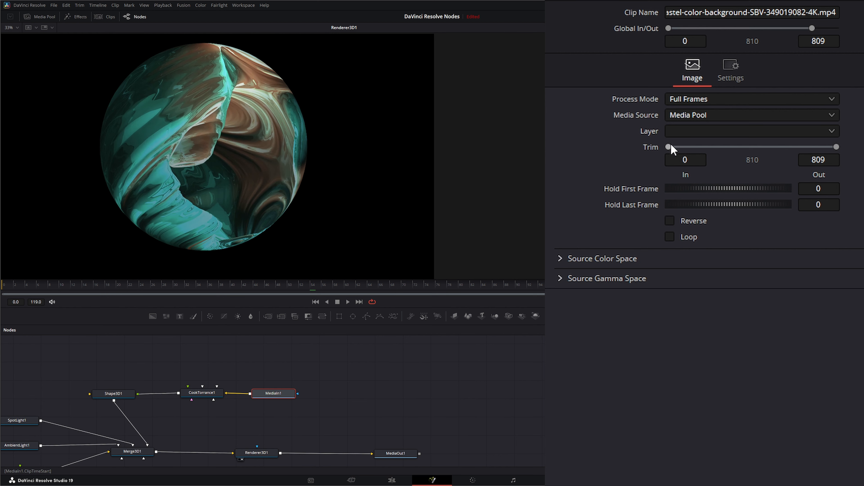
pyautogui.moveTo(670, 147); pyautogui.dragTo(766, 150)
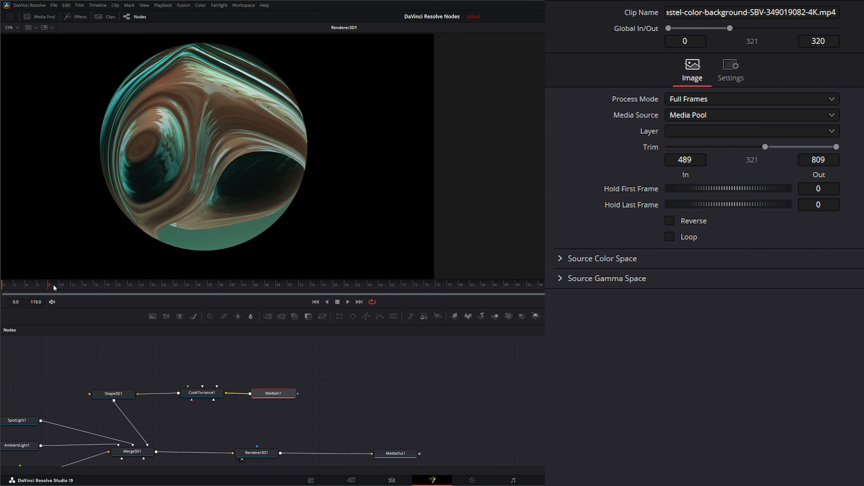
pyautogui.moveTo(53, 284); pyautogui.dragTo(518, 285)
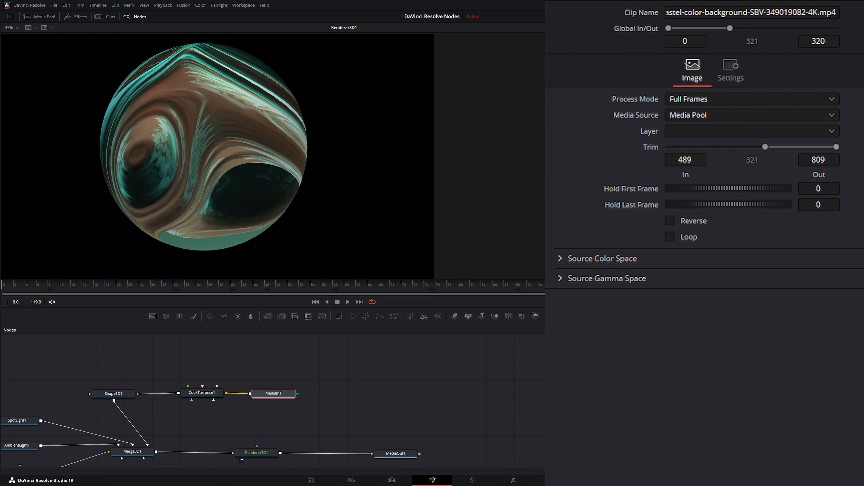
# Move CookTorrance1 and MediaIn1 together farther away from Shape3D1 to make room between them.
pyautogui.moveTo(174, 354); pyautogui.dragTo(327, 417)
pyautogui.moveTo(273, 393); pyautogui.dragTo(312, 394)
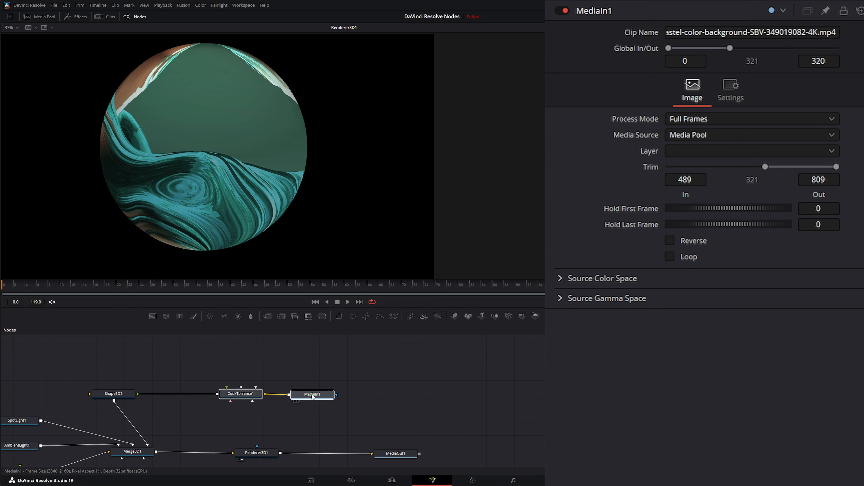
pyautogui.click(290, 378)
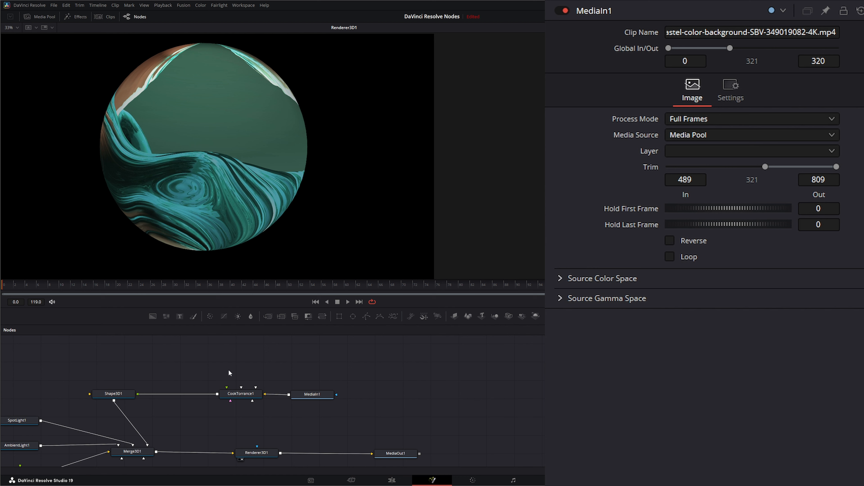
# Add a SphereMap node above the Cook Torrance branch of the node graph.
pyautogui.hotkey('shift', 'space')
pyautogui.write('s')
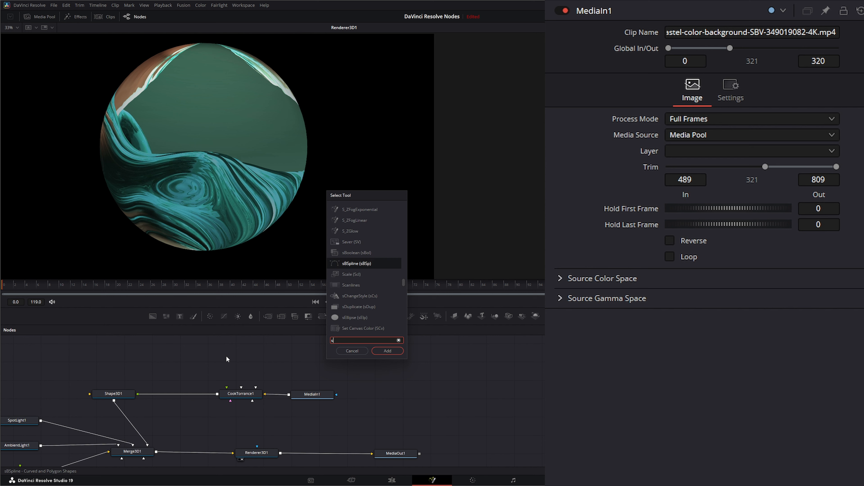
pyautogui.write('phe')
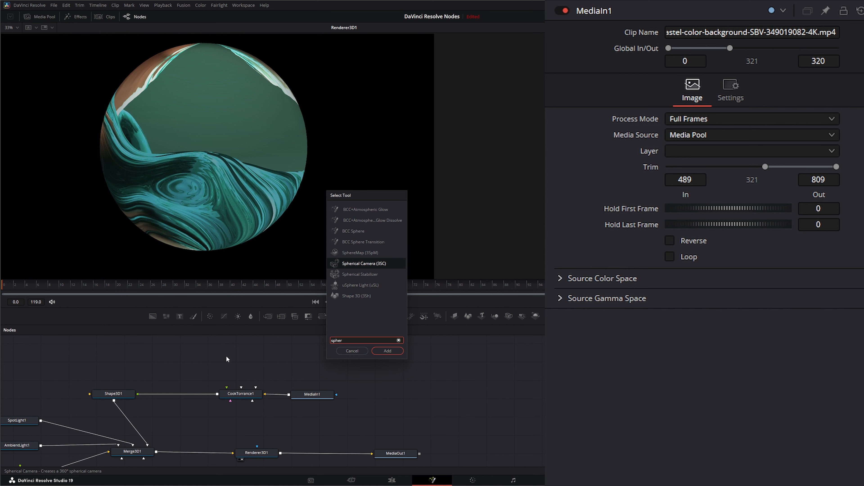
pyautogui.write('r')
pyautogui.click(349, 252)
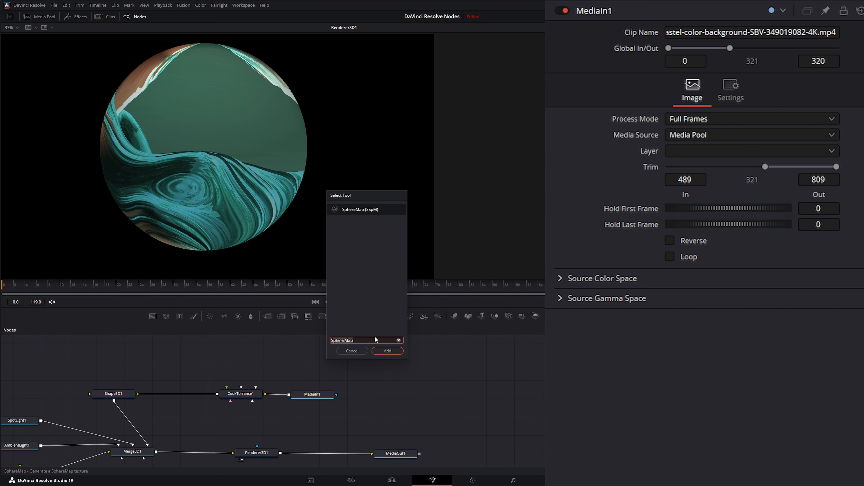
pyautogui.click(389, 350)
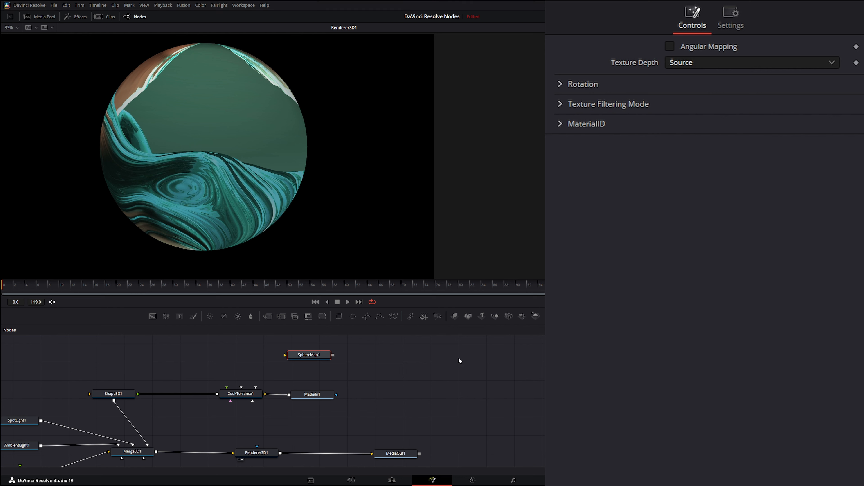
# Feed the sunflowers_puresky_4k.exr image into SphereMap1 and show Renderer3D1 in the viewer.
pyautogui.moveTo(459, 361); pyautogui.dragTo(295, 233)
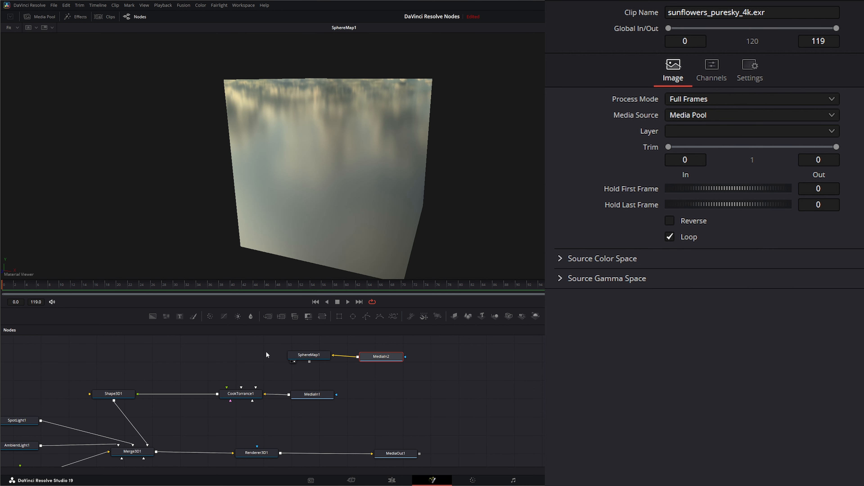
pyautogui.moveTo(256, 454); pyautogui.dragTo(212, 172)
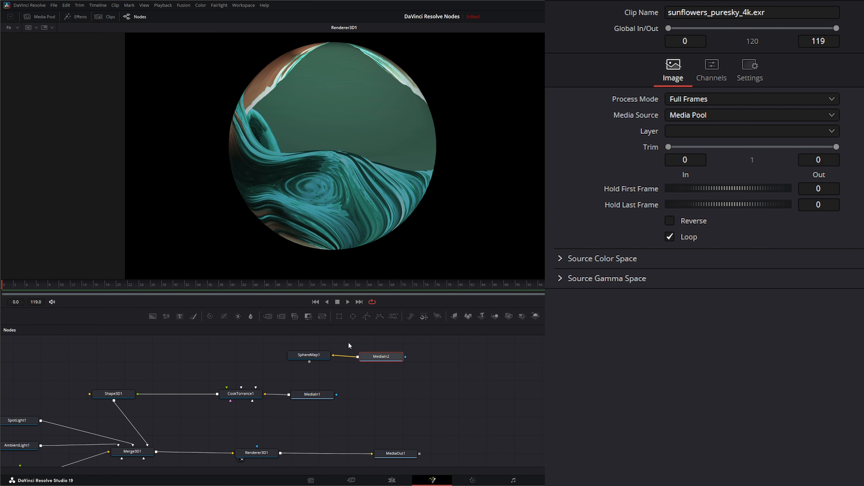
pyautogui.moveTo(312, 356); pyautogui.dragTo(313, 358)
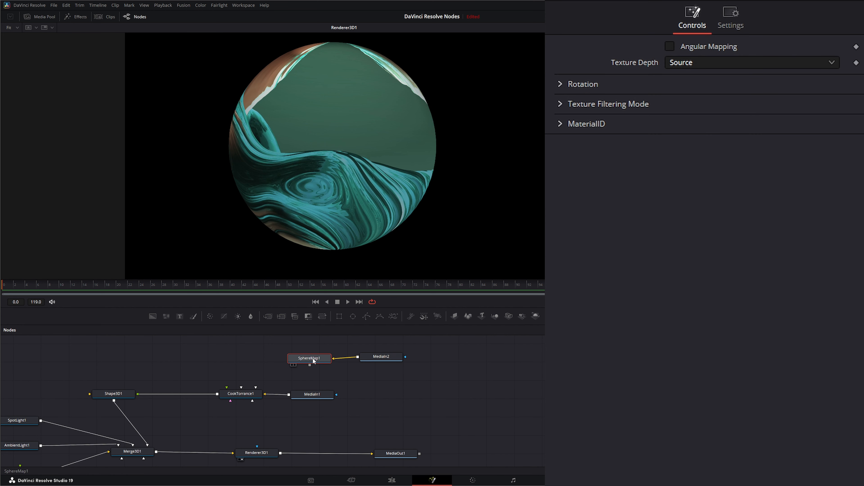
pyautogui.click(436, 365)
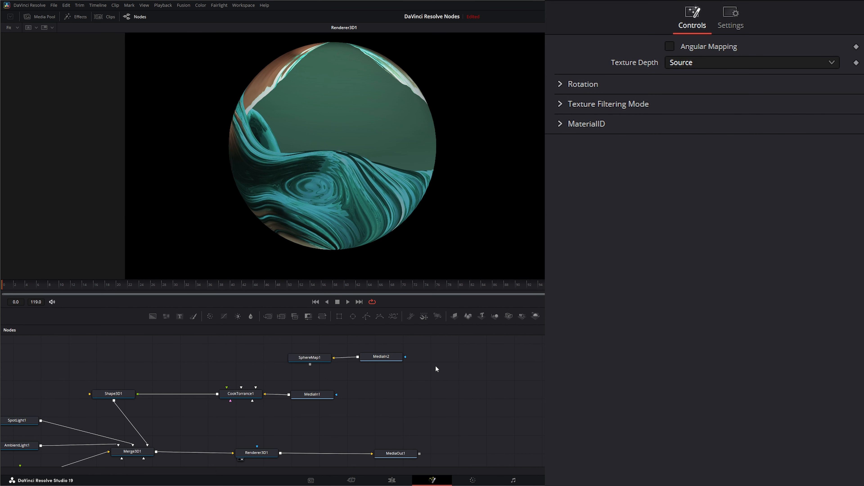
# Add a Reflect node and place it to the left of SphereMap1 in the node graph.
pyautogui.hotkey('shift', 'space')
pyautogui.write('refl')
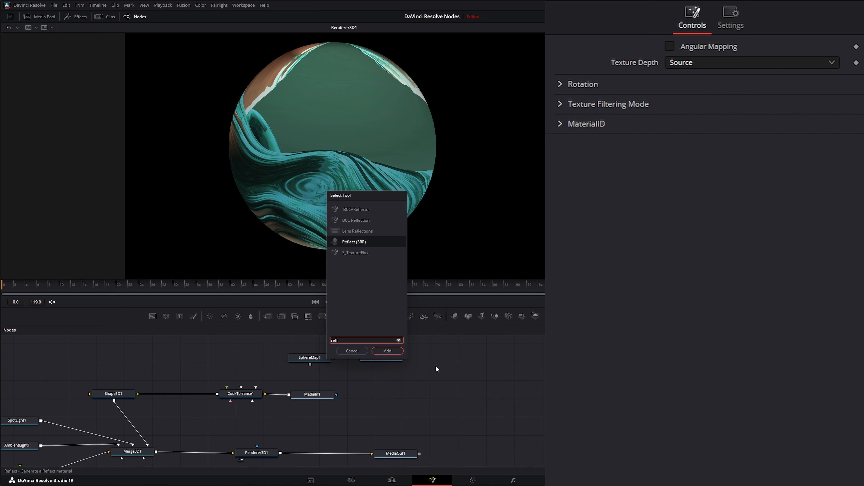
pyautogui.press('Return')
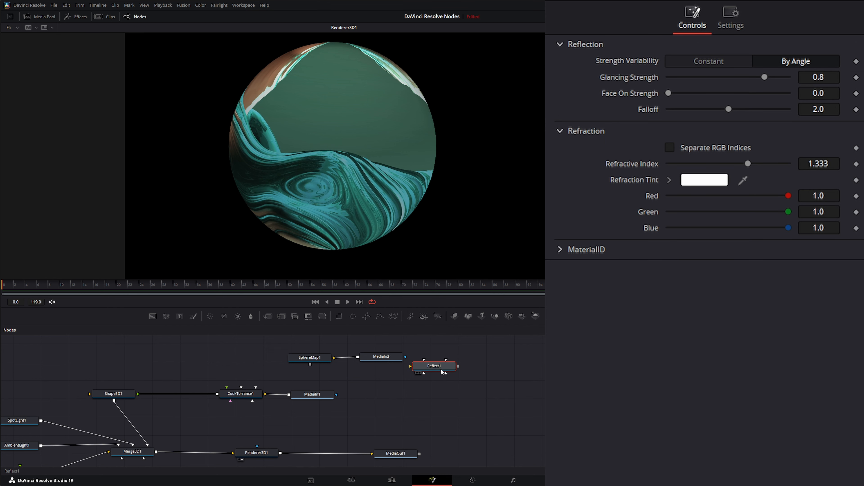
pyautogui.moveTo(436, 367); pyautogui.dragTo(258, 362)
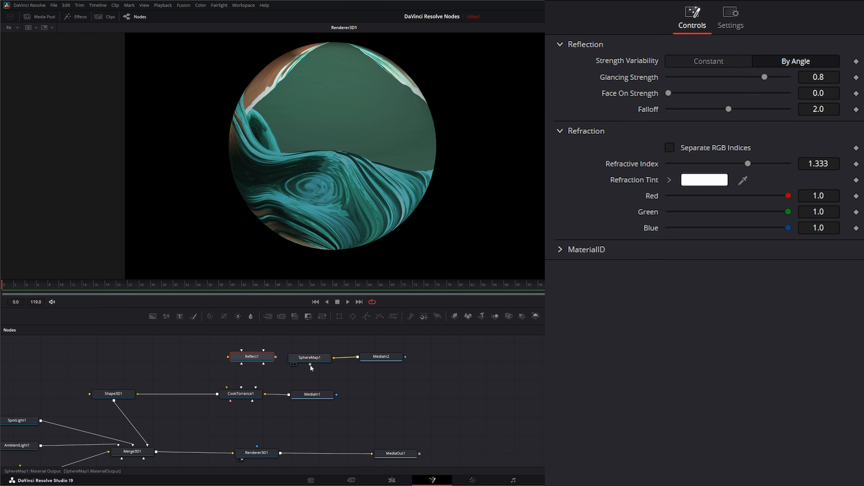
# Connect SphereMap1 to Reflect1, whose position is then nudged above CookTorrance1, as the reflection environment material.
pyautogui.moveTo(309, 365); pyautogui.dragTo(247, 359)
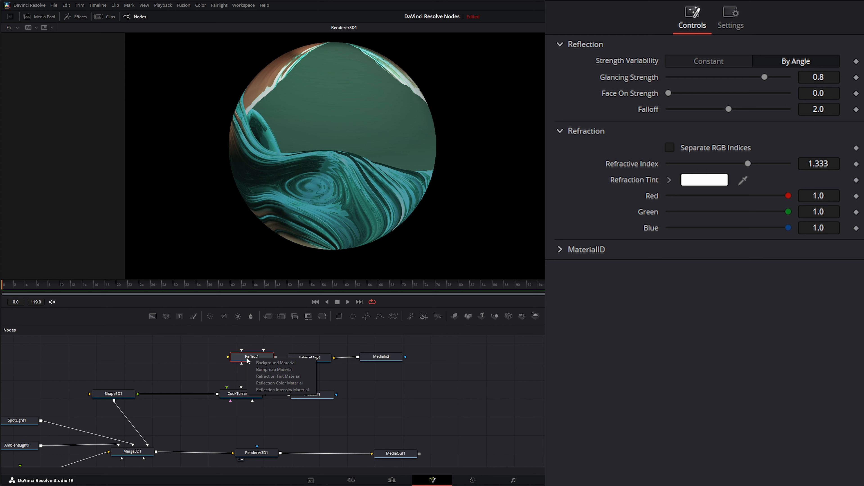
pyautogui.click(285, 364)
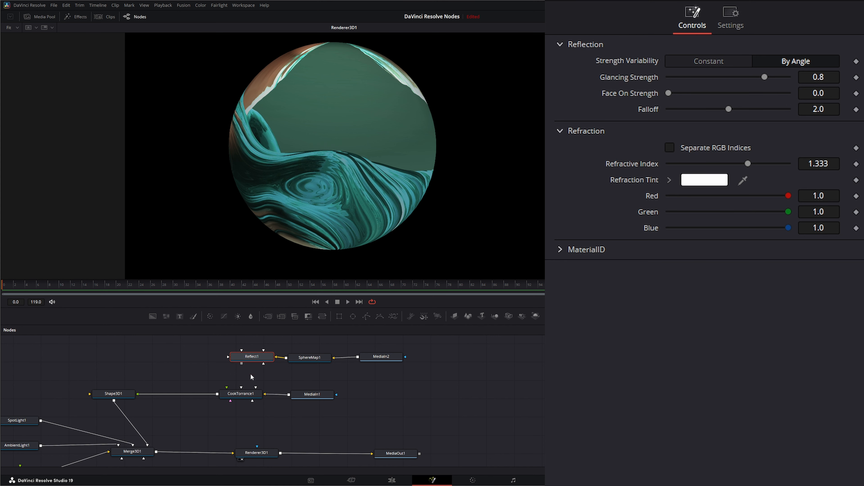
pyautogui.moveTo(254, 361); pyautogui.dragTo(247, 363)
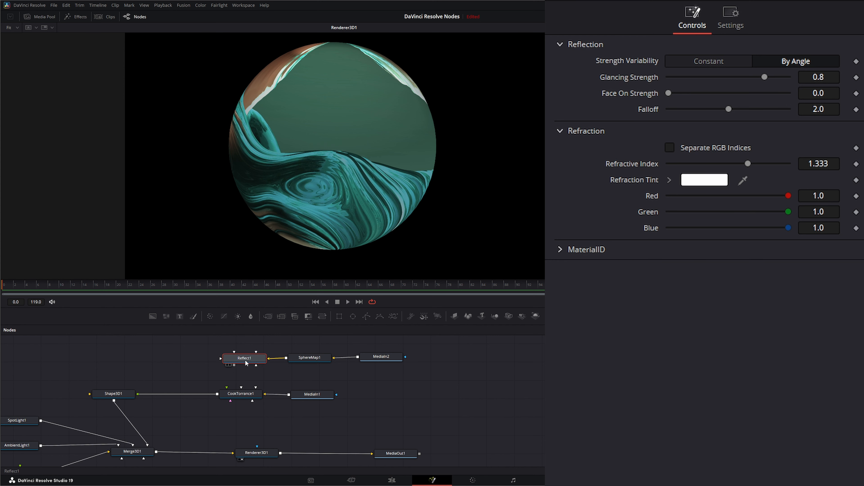
pyautogui.click(228, 342)
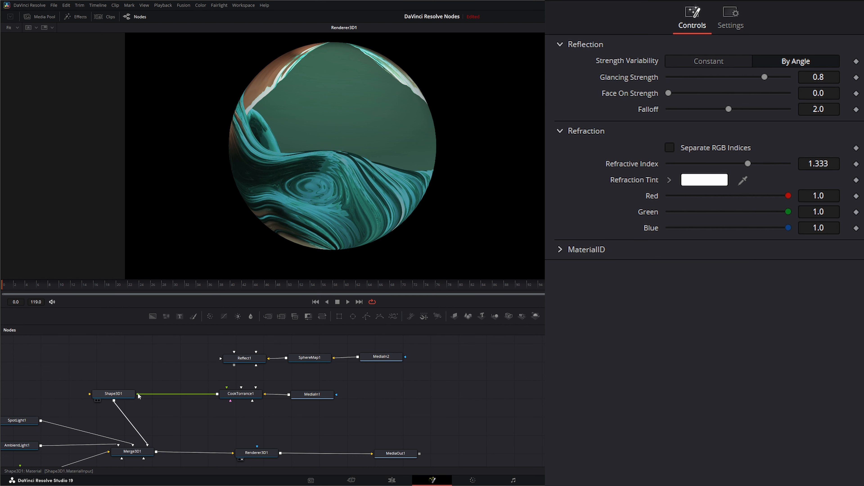
# Disconnect CookTorrance1 from Shape3D1, then add a Falloff node between them and connect it to Shape3D1's material input.
pyautogui.moveTo(139, 396); pyautogui.dragTo(238, 395)
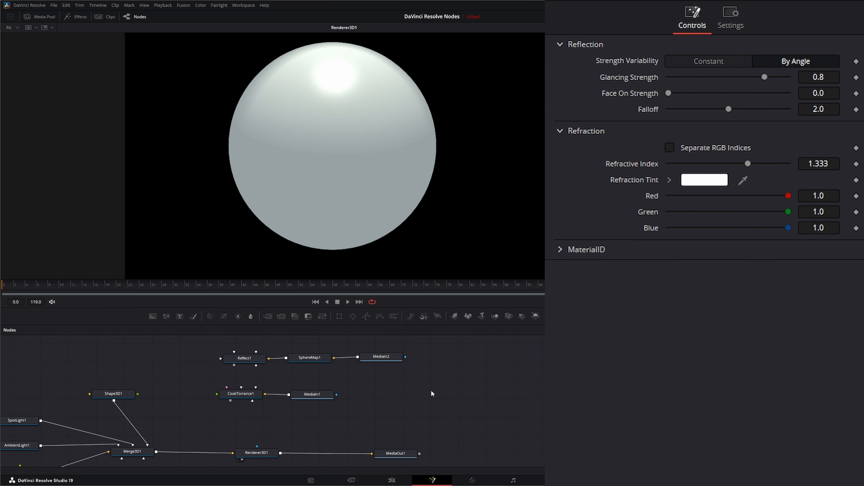
pyautogui.hotkey('shift', 'space')
pyautogui.write('fal')
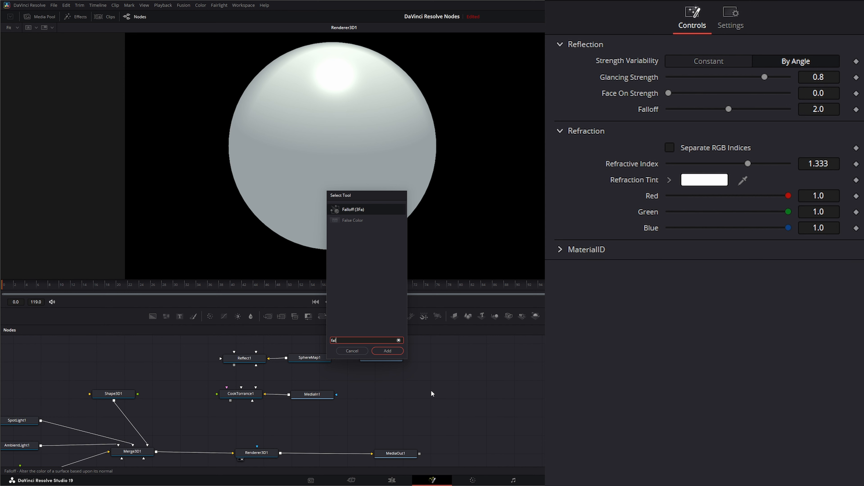
pyautogui.click(388, 350)
pyautogui.moveTo(195, 388)
pyautogui.mouseDown()
pyautogui.moveTo(189, 398)
pyautogui.moveTo(137, 393)
pyautogui.moveTo(179, 390)
pyautogui.mouseUp()
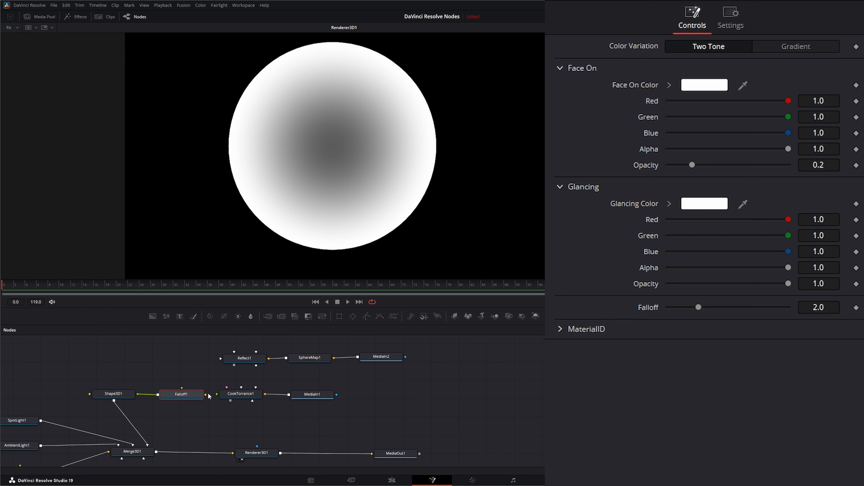
# Connect CookTorrance1 to Falloff1 as the face-on material and Reflect1 as the glancing material.
pyautogui.moveTo(205, 397); pyautogui.dragTo(213, 387)
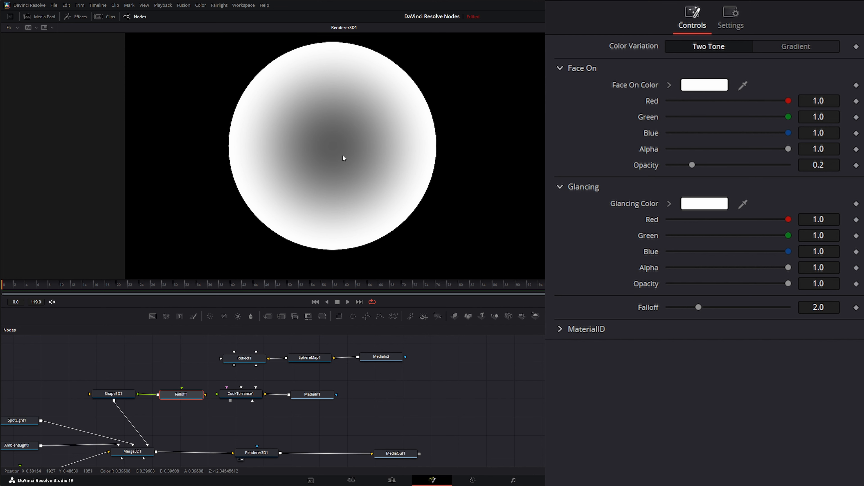
pyautogui.moveTo(182, 388); pyautogui.dragTo(183, 356)
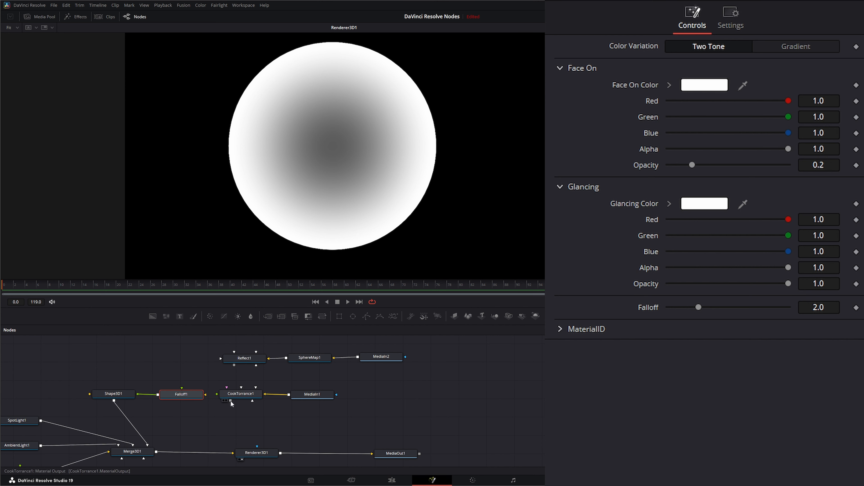
pyautogui.moveTo(230, 402); pyautogui.dragTo(182, 402)
pyautogui.click(214, 401)
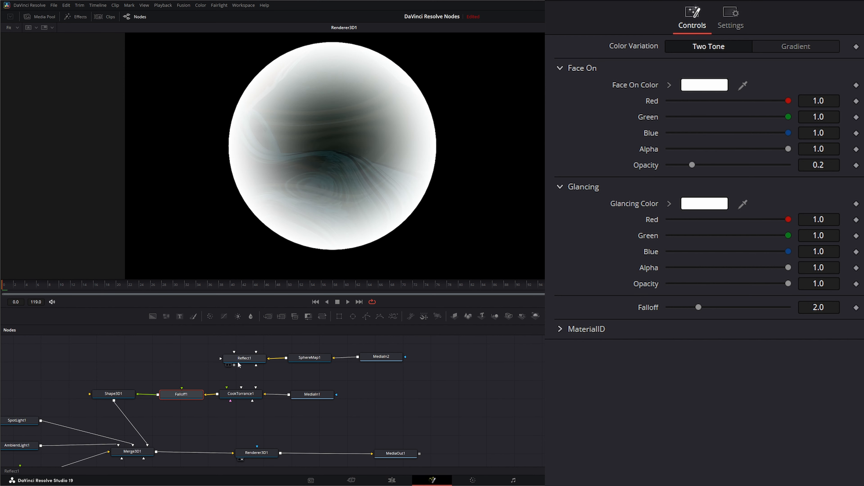
pyautogui.moveTo(234, 366); pyautogui.dragTo(191, 397)
pyautogui.click(206, 409)
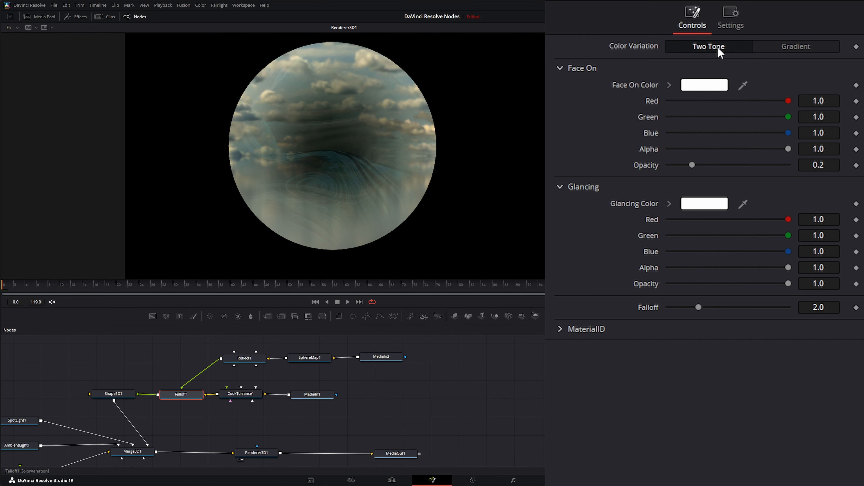
# Try Gradient color variation on Falloff1 with the white stop moved to about 0.46.
pyautogui.click(802, 45)
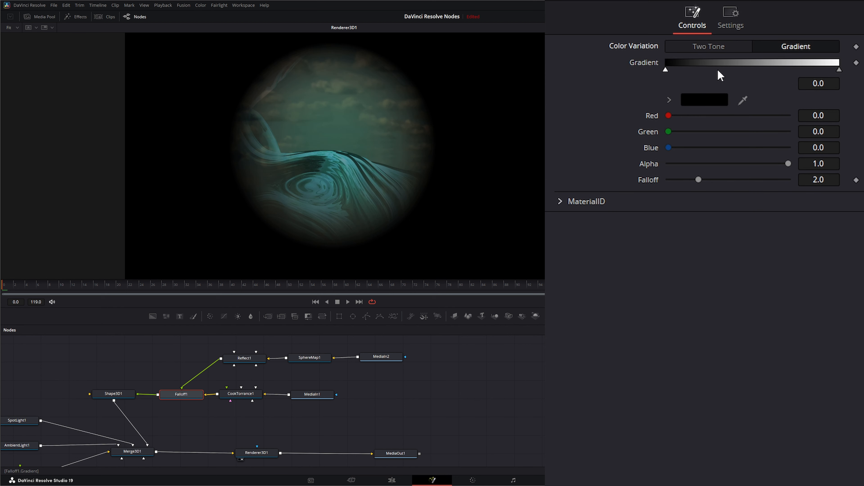
pyautogui.moveTo(666, 69); pyautogui.dragTo(624, 77)
pyautogui.moveTo(839, 70); pyautogui.dragTo(751, 74)
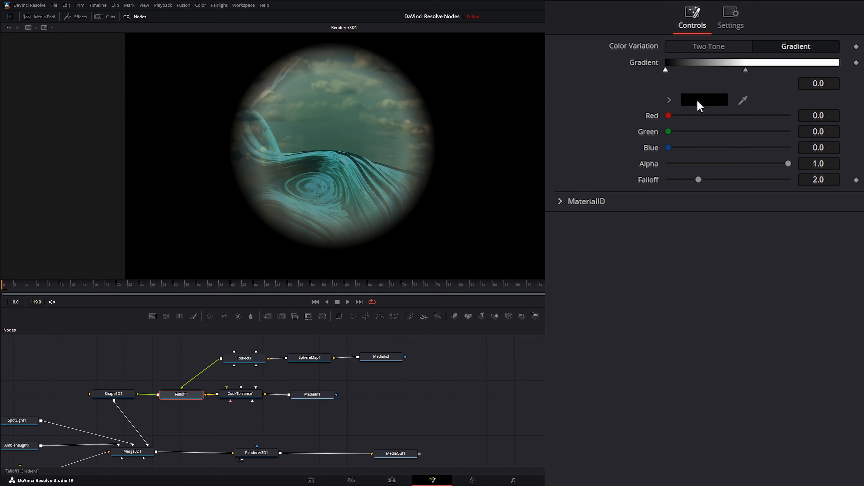
pyautogui.click(745, 69)
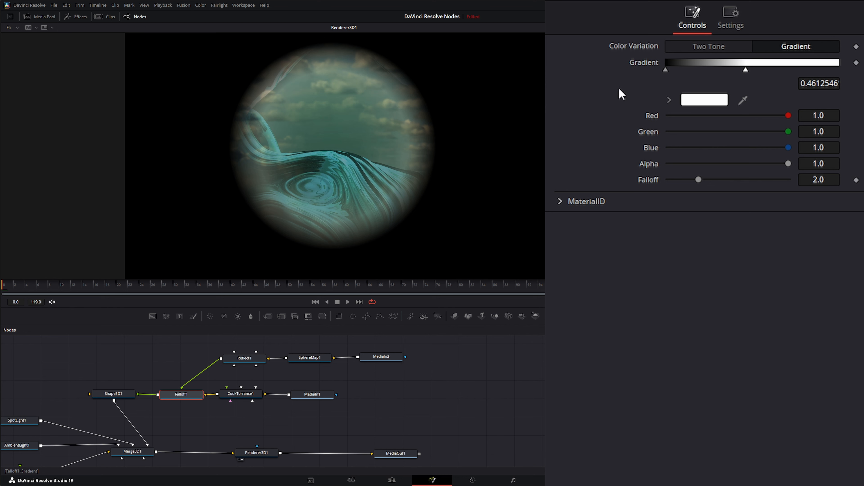
# Set Falloff1's falloff to about 1.412, preview the animation, and return to the first frame.
pyautogui.moveTo(699, 180)
pyautogui.mouseDown()
pyautogui.moveTo(757, 181)
pyautogui.moveTo(675, 182)
pyautogui.moveTo(690, 183)
pyautogui.mouseUp()
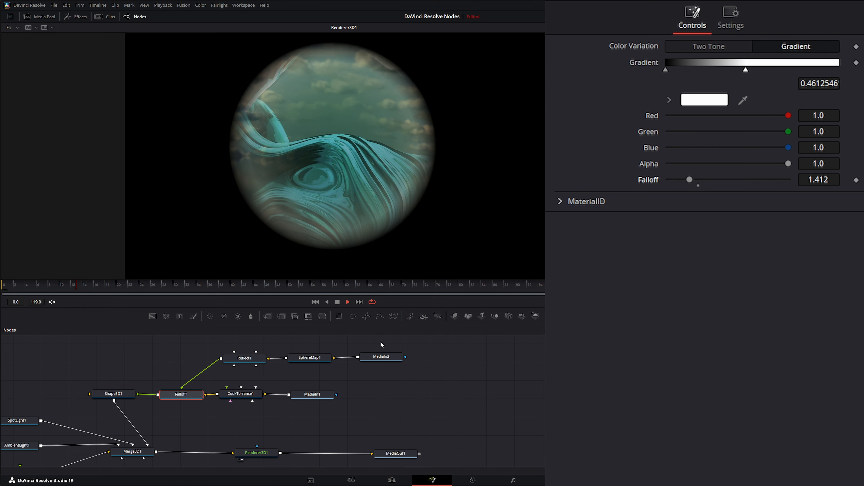
pyautogui.click(337, 302)
pyautogui.click(315, 302)
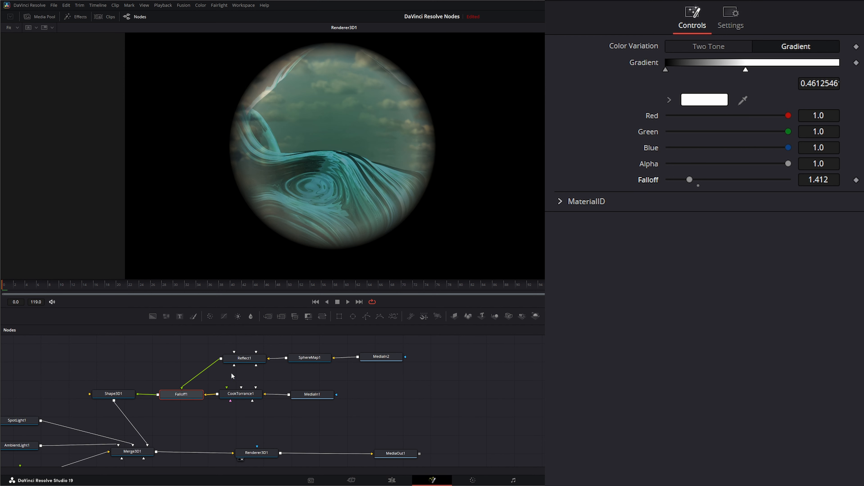
# Keyframe SphereMap1's Y rotation from 0 on the first frame to 20 on the last frame, and play back the animation.
pyautogui.click(312, 359)
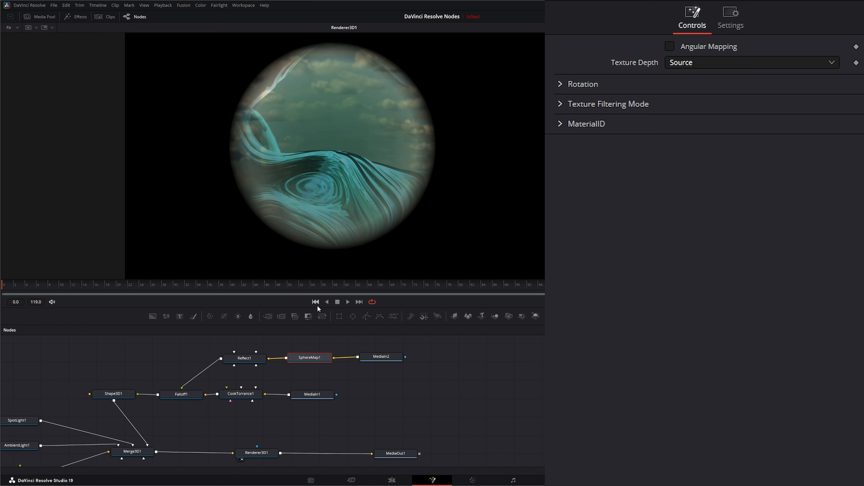
pyautogui.click(563, 89)
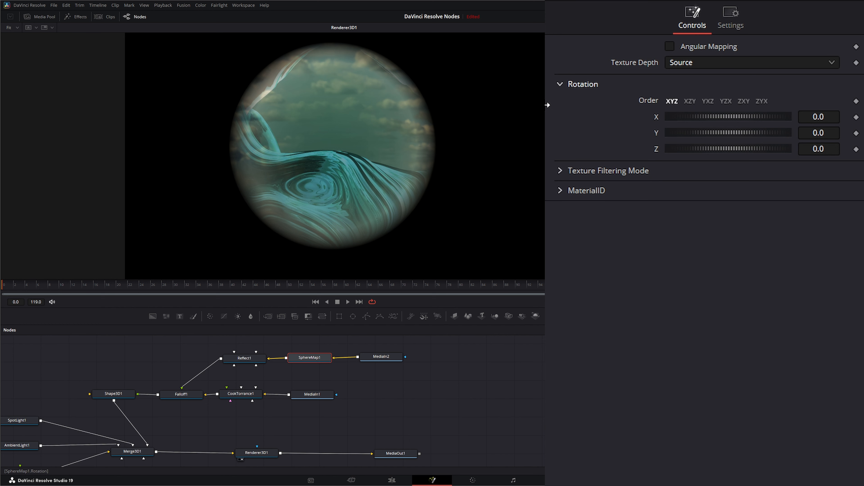
pyautogui.click(856, 133)
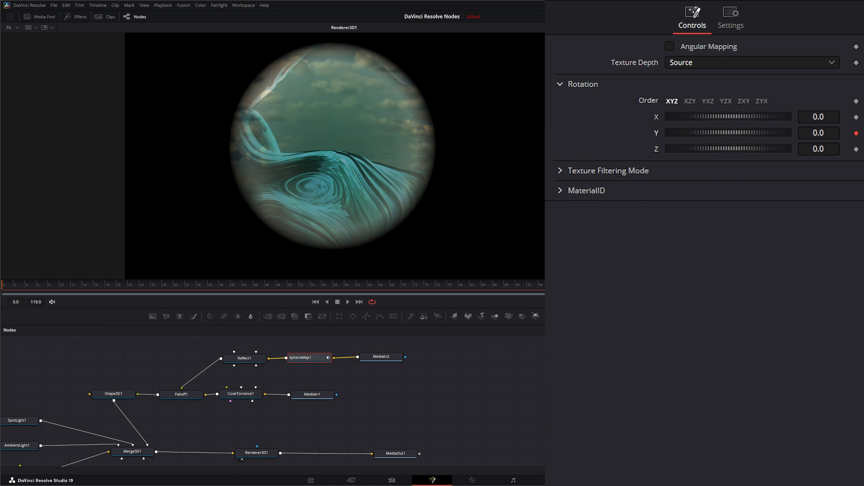
pyautogui.click(360, 302)
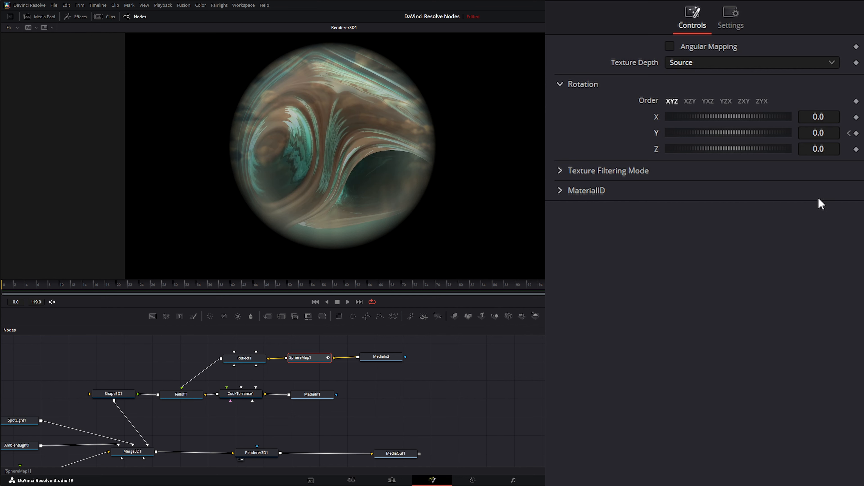
pyautogui.click(823, 132)
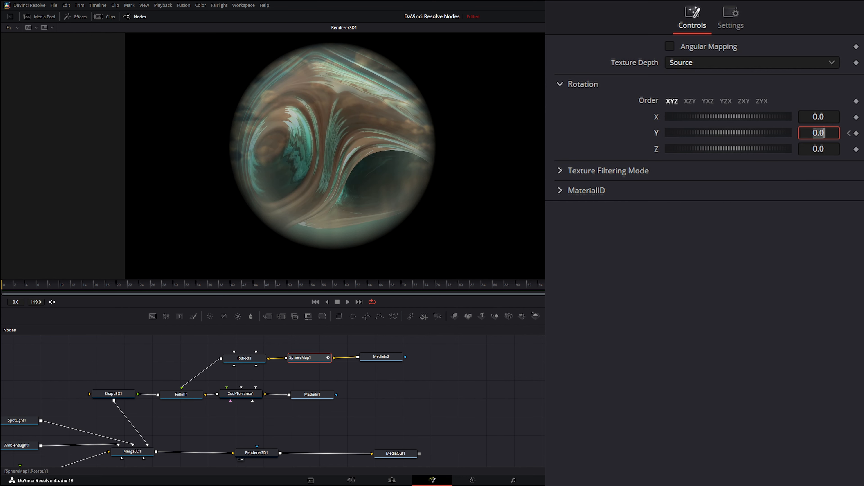
pyautogui.write('20')
pyautogui.press('Tab')
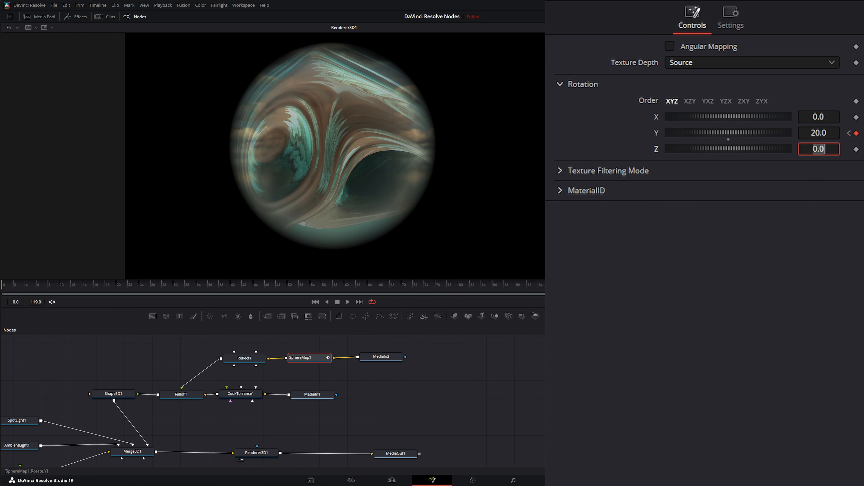
pyautogui.click(348, 302)
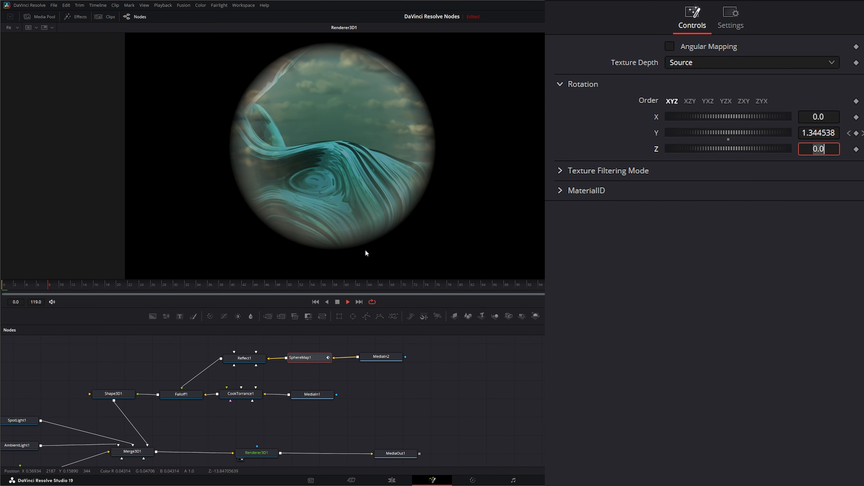
pyautogui.click(337, 302)
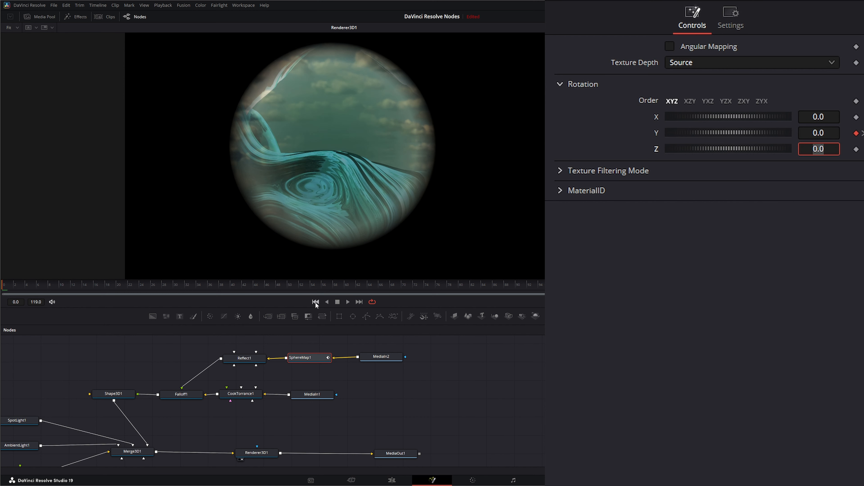
pyautogui.moveTo(482, 182); pyautogui.dragTo(350, 182)
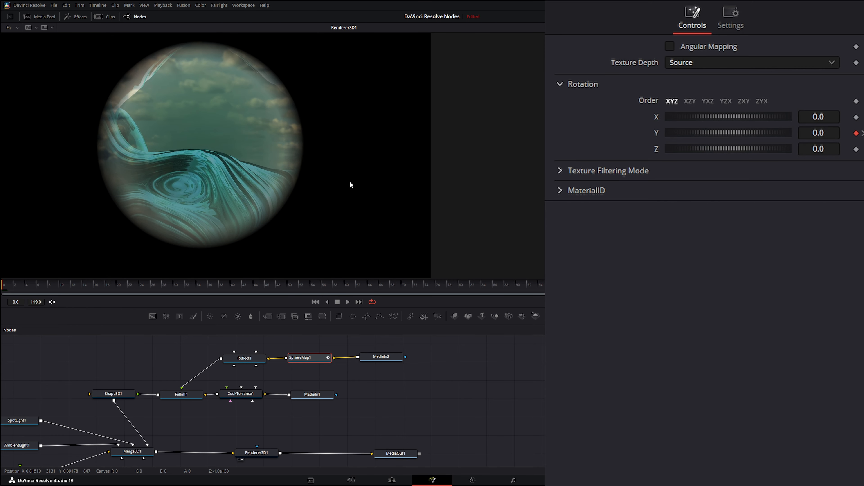
# Switch Falloff1 to Two Tone color variation, with face-on opacity at about 0.273 and glancing opacity at about 0.198.
pyautogui.click(186, 397)
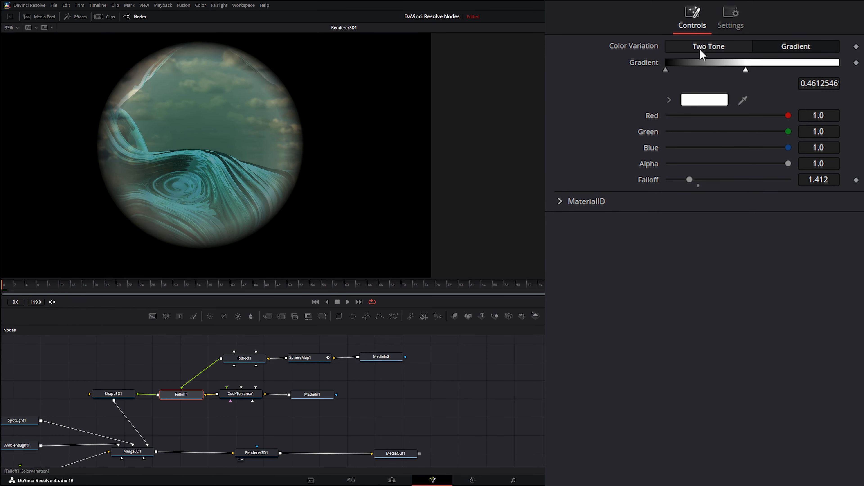
pyautogui.click(679, 47)
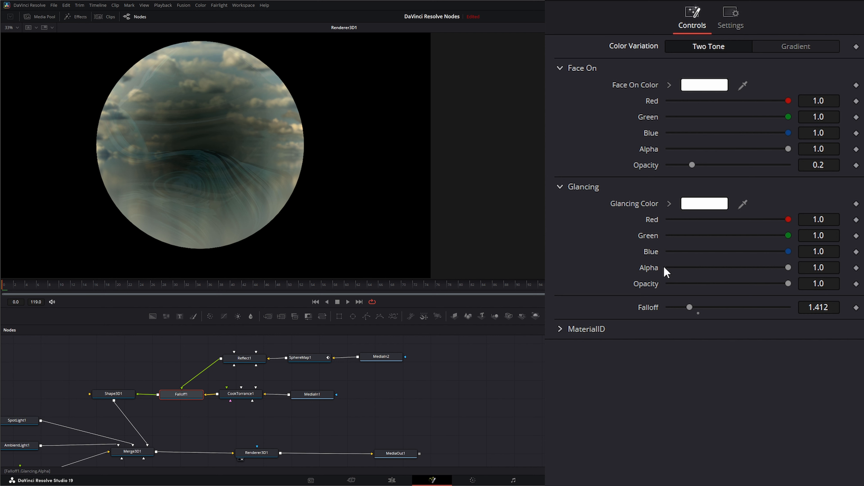
pyautogui.moveTo(692, 164)
pyautogui.mouseDown()
pyautogui.moveTo(719, 163)
pyautogui.moveTo(682, 164)
pyautogui.moveTo(701, 165)
pyautogui.moveTo(690, 164)
pyautogui.mouseUp()
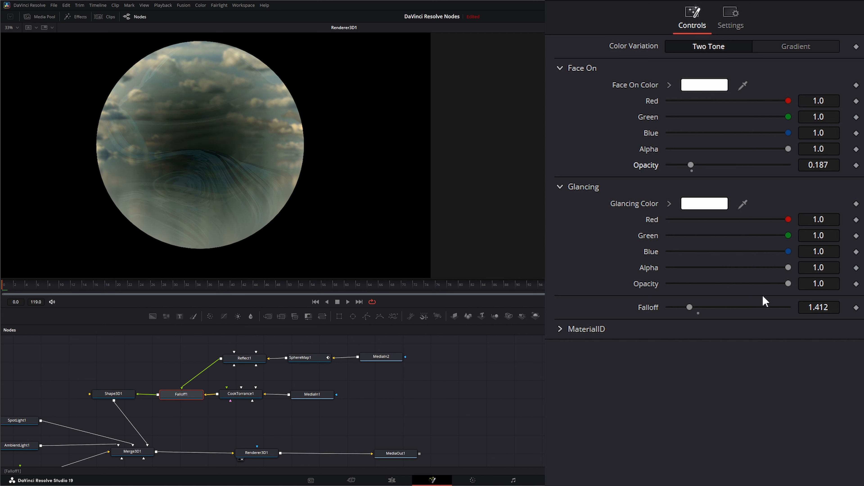
pyautogui.moveTo(788, 284); pyautogui.dragTo(692, 283)
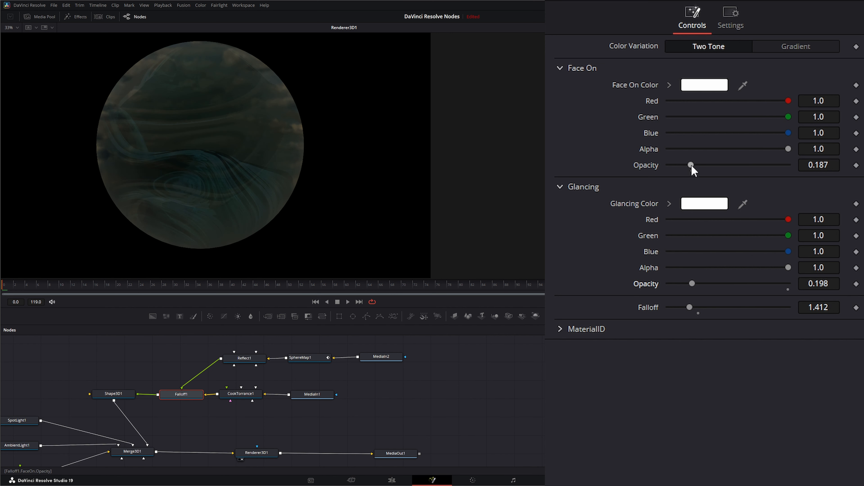
pyautogui.moveTo(690, 166); pyautogui.dragTo(702, 166)
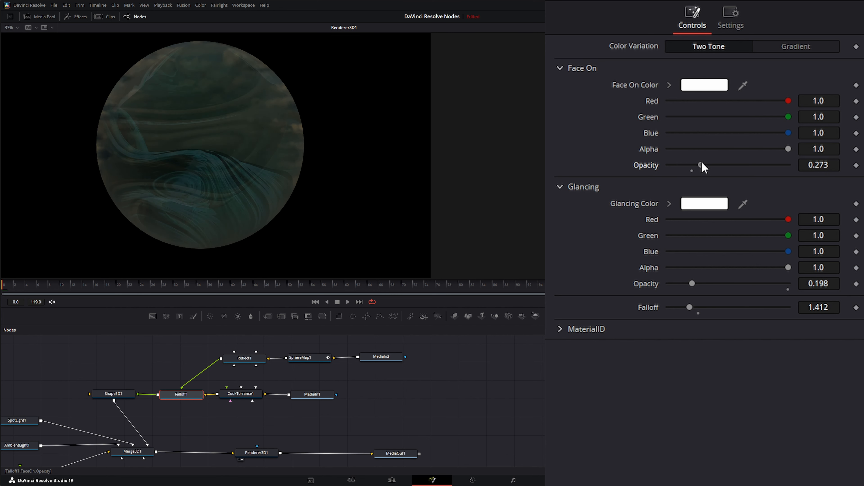
# Disable Fresnel in CookTorrance1's specular settings, lower its roughness to about 0.147, and preview the animation.
pyautogui.click(247, 393)
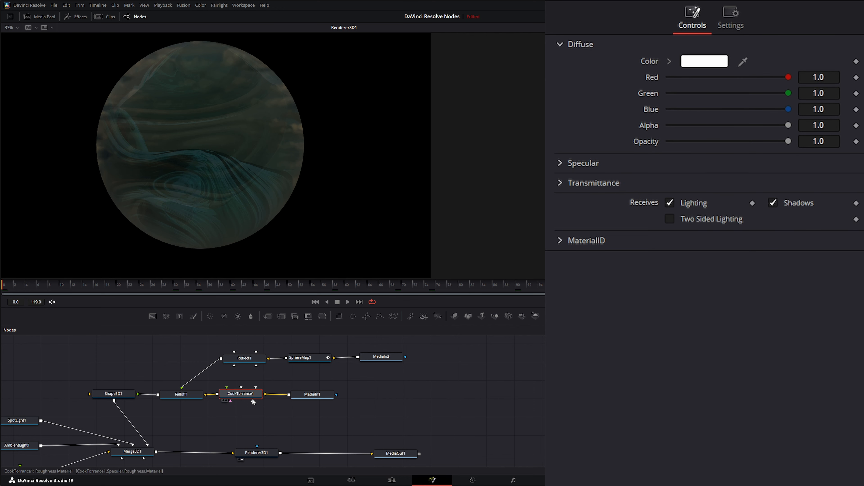
pyautogui.click(559, 164)
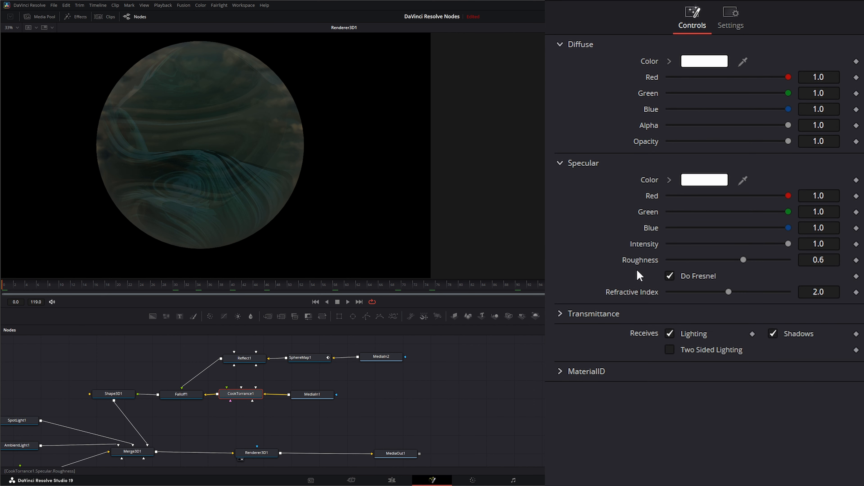
pyautogui.click(670, 276)
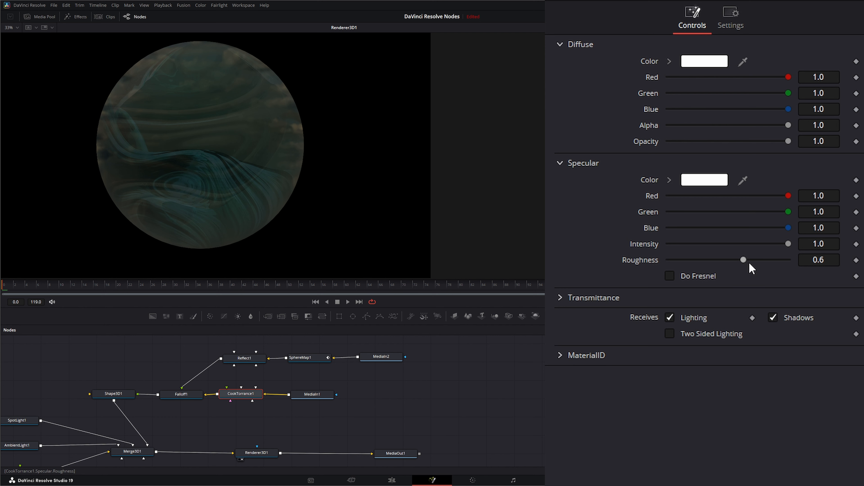
pyautogui.moveTo(752, 262); pyautogui.dragTo(675, 264)
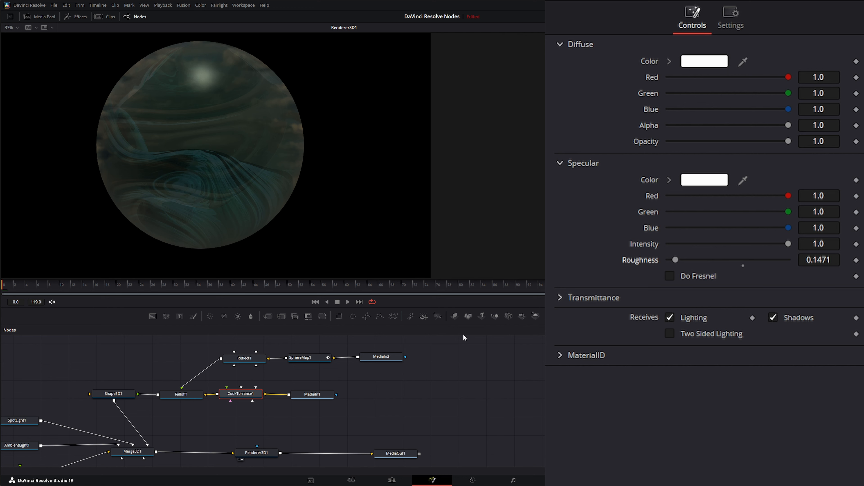
pyautogui.moveTo(351, 205); pyautogui.dragTo(295, 204)
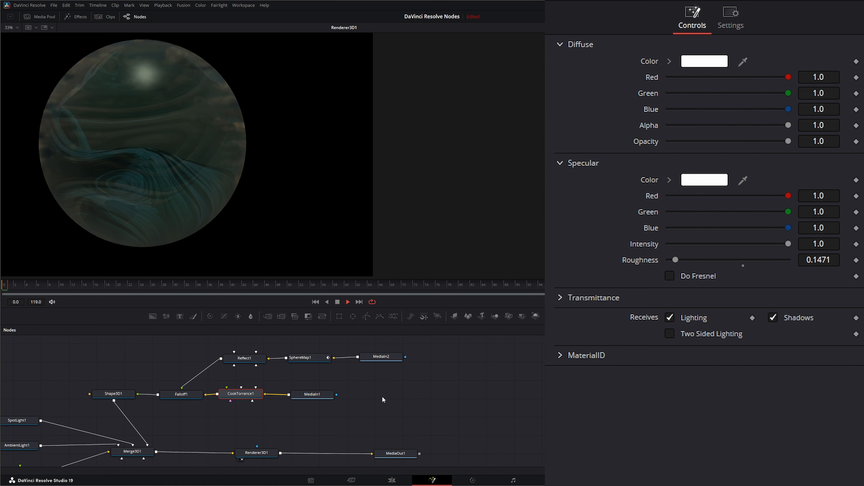
pyautogui.press('space')
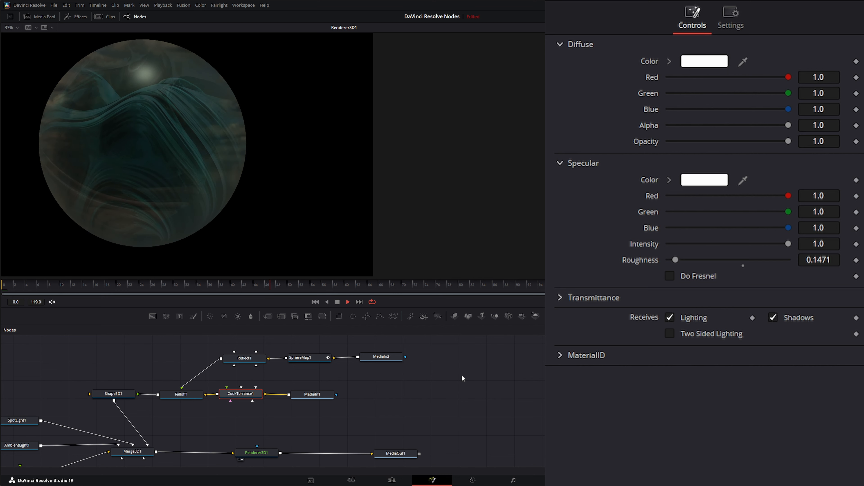
pyautogui.click(337, 301)
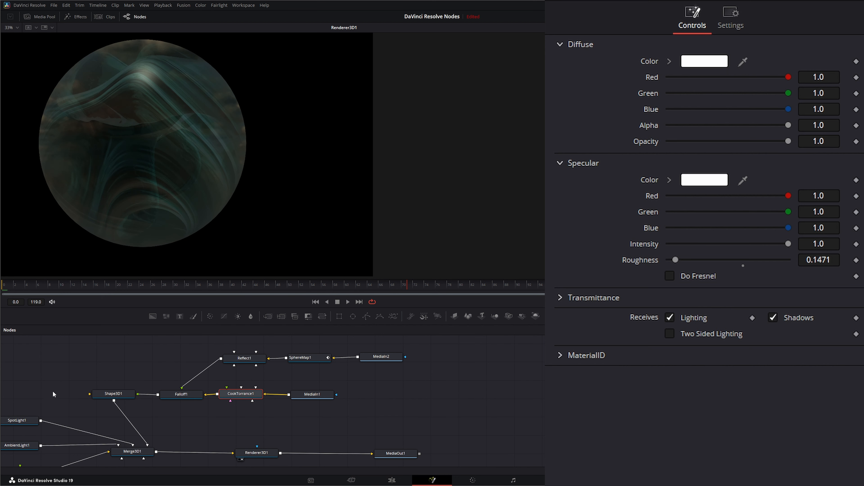
# Raise Falloff1's face-on opacity to about 0.733 and play back the animation.
pyautogui.click(184, 397)
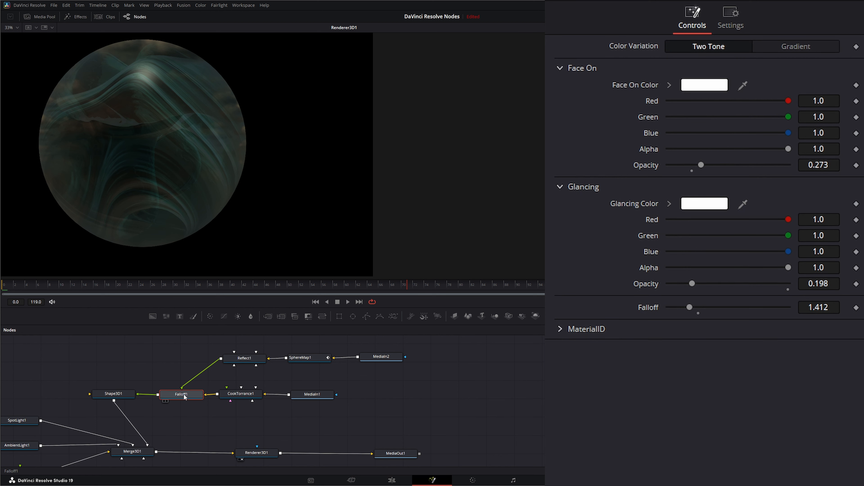
pyautogui.moveTo(702, 165); pyautogui.dragTo(757, 164)
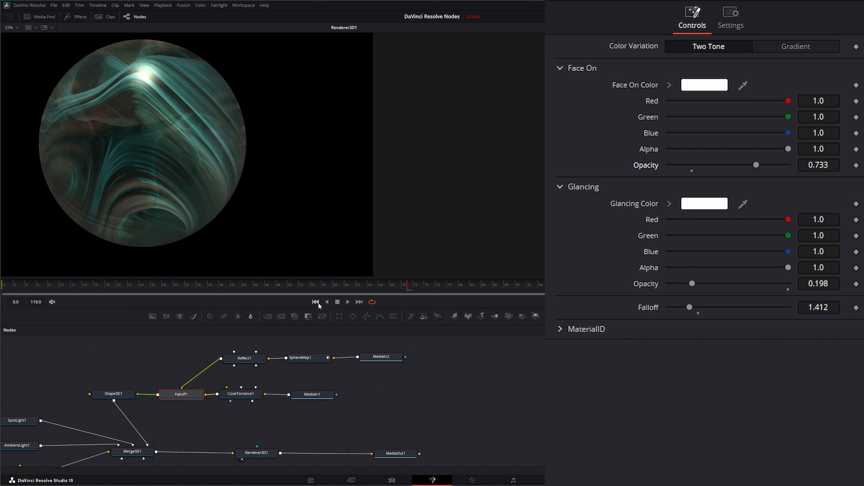
pyautogui.click(347, 301)
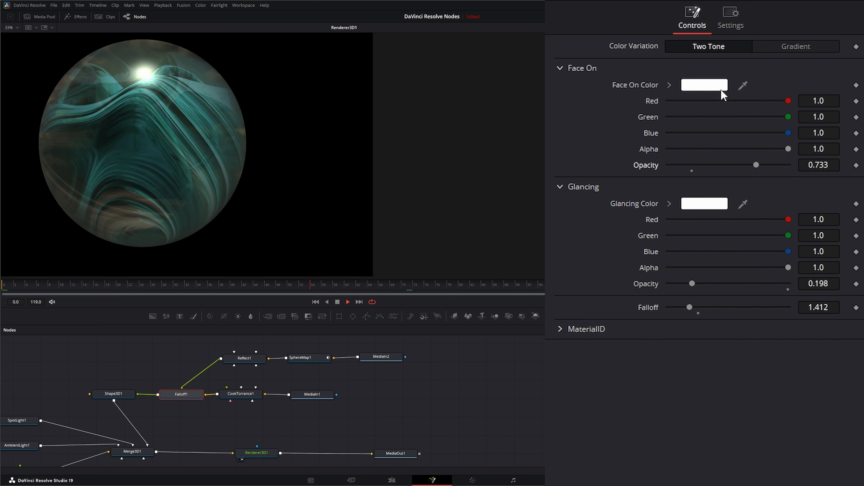
# Color Falloff1's face-on tone pink (#ff79f2) and its glancing tone light blue (red about 0.486, green 0.796, blue 1.0).
pyautogui.click(703, 85)
pyautogui.moveTo(489, 218); pyautogui.dragTo(439, 214)
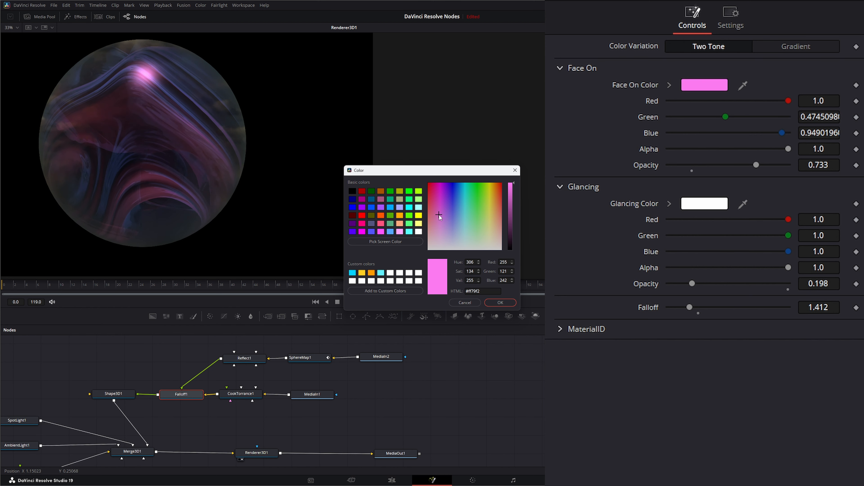
pyautogui.click(503, 302)
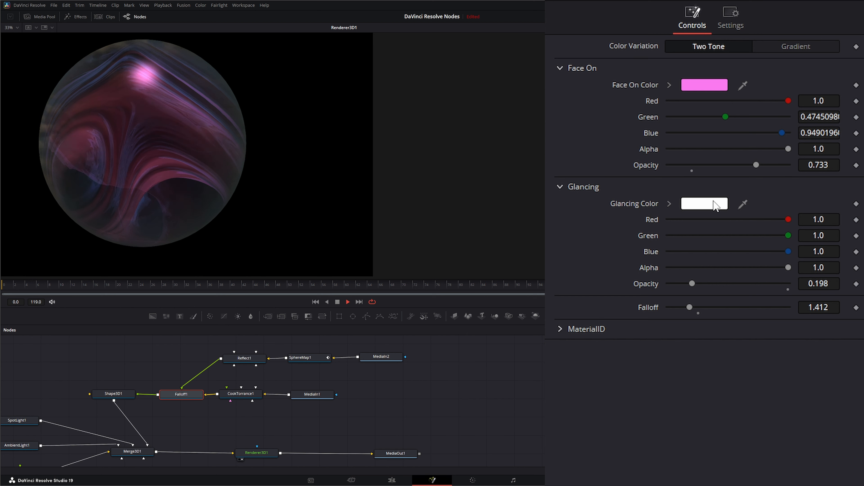
pyautogui.click(714, 206)
pyautogui.moveTo(478, 231); pyautogui.dragTo(459, 215)
pyautogui.click(501, 303)
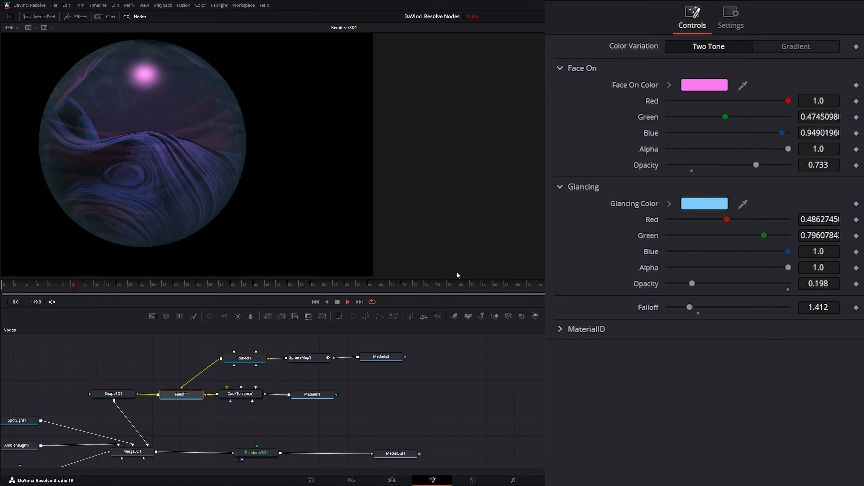
# Reveal Falloff1's Material ID setting and examine its value.
pyautogui.click(599, 328)
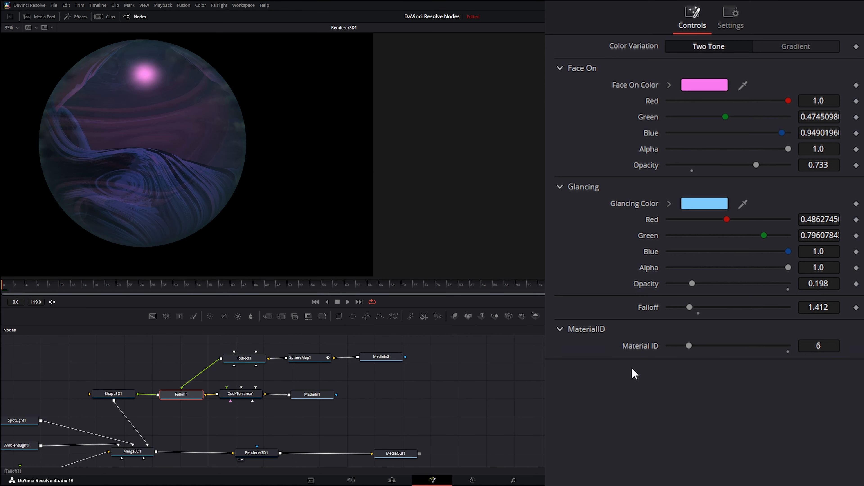
pyautogui.moveTo(688, 346)
pyautogui.mouseDown()
pyautogui.moveTo(740, 350)
pyautogui.moveTo(688, 346)
pyautogui.mouseUp()
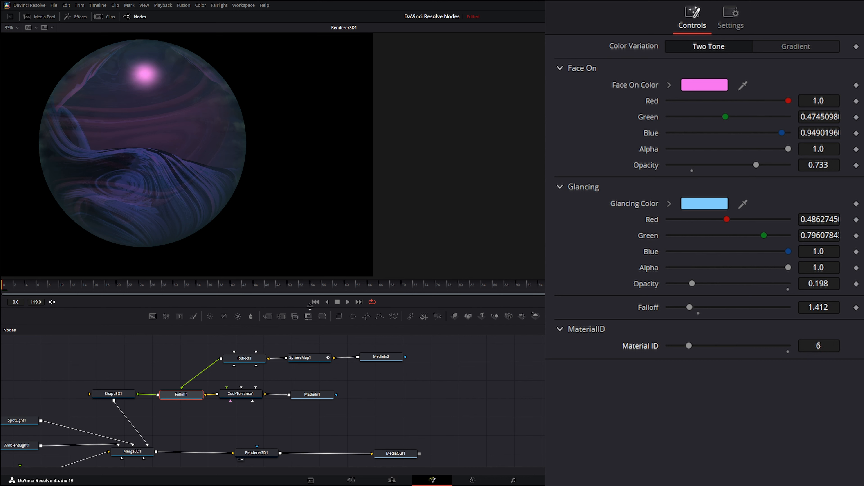